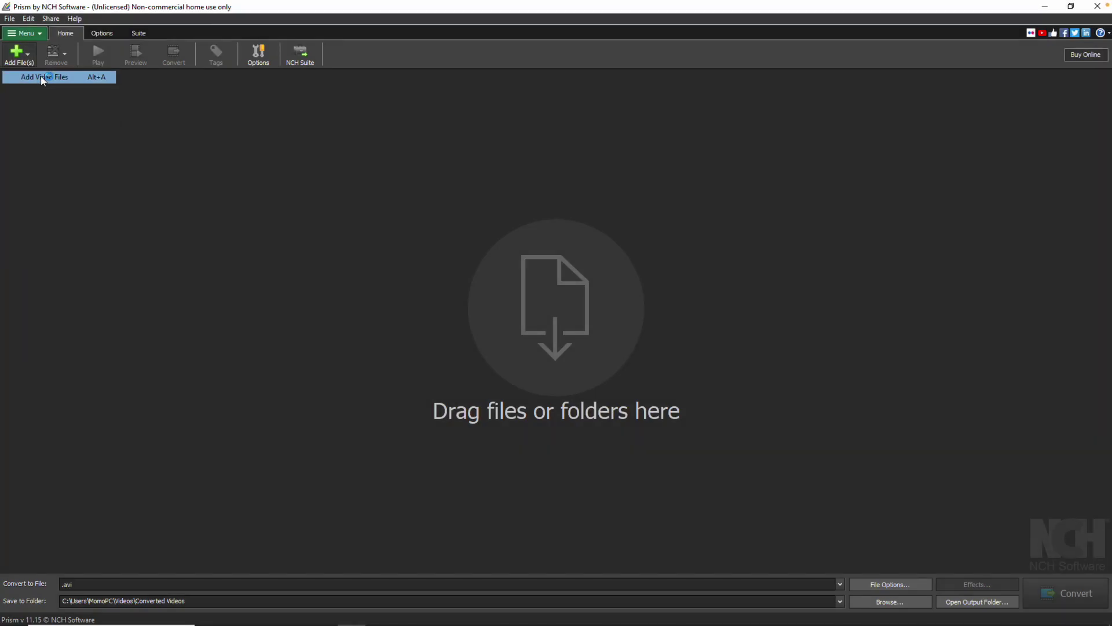
- Add Video 1 through Video 25 from the Videos folder to the conversion list
click(41, 77)
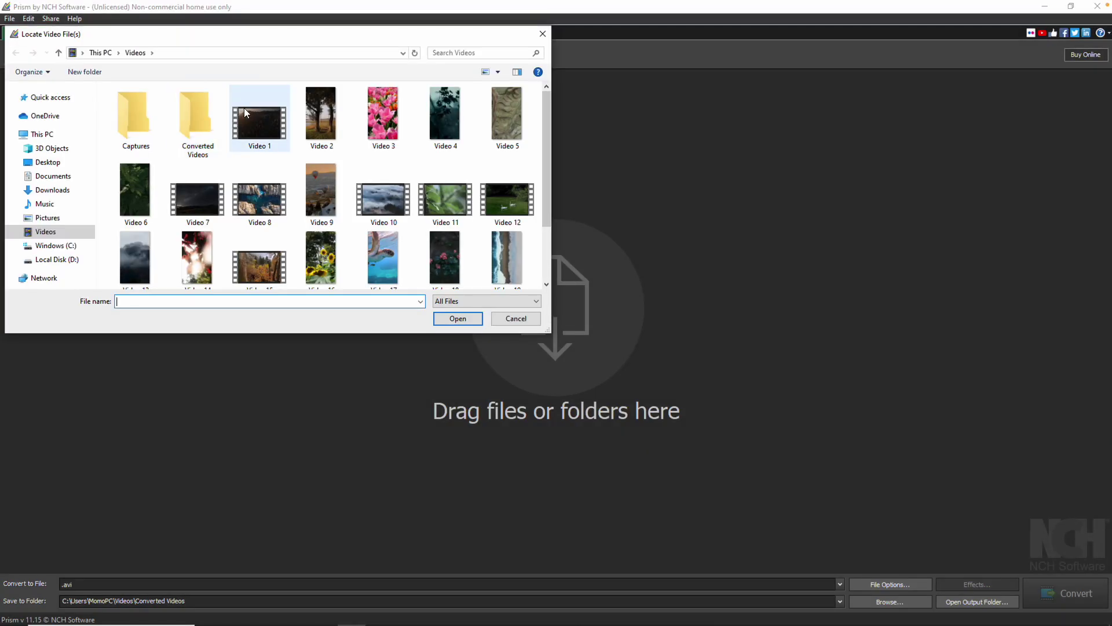
click(252, 120)
scroll(347, 186, down, 1)
shift+click(449, 249)
click(467, 323)
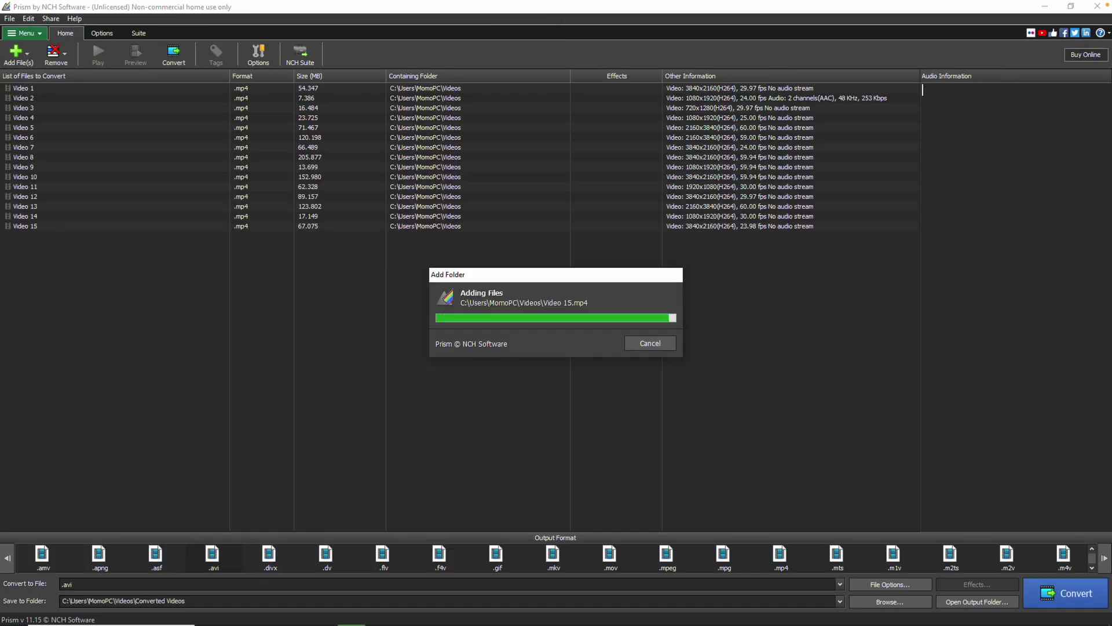
click(124, 584)
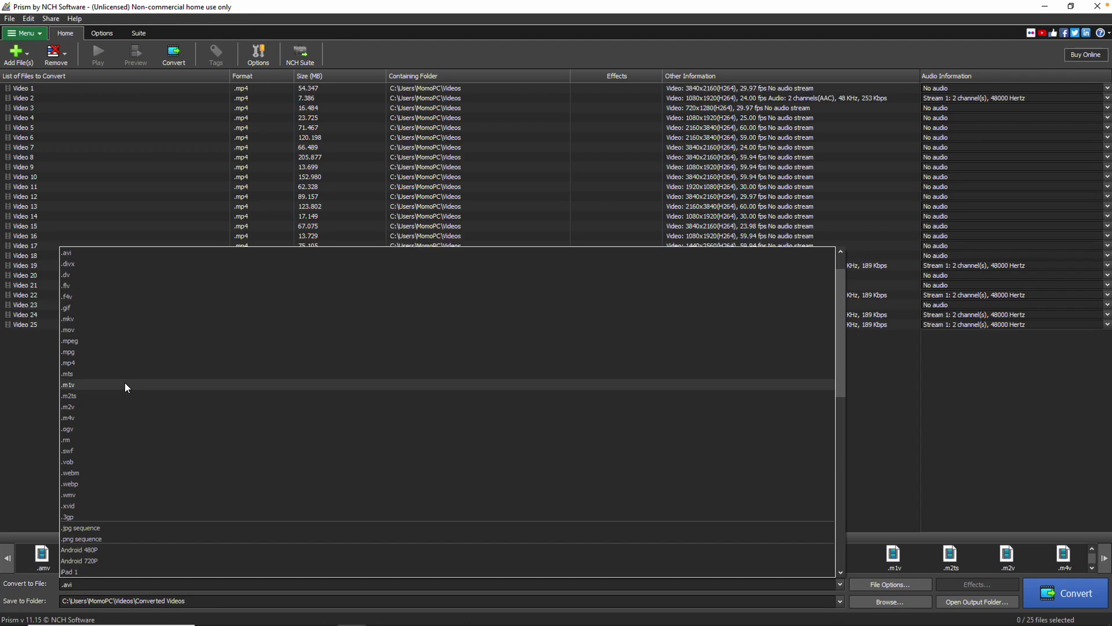
click(119, 330)
click(1049, 596)
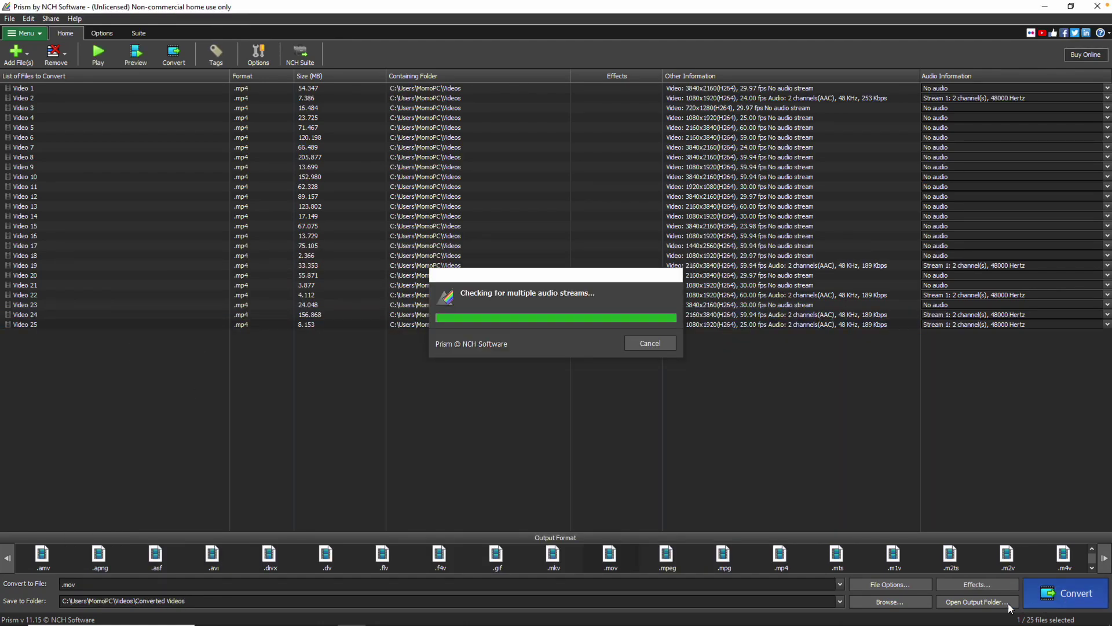
click(983, 601)
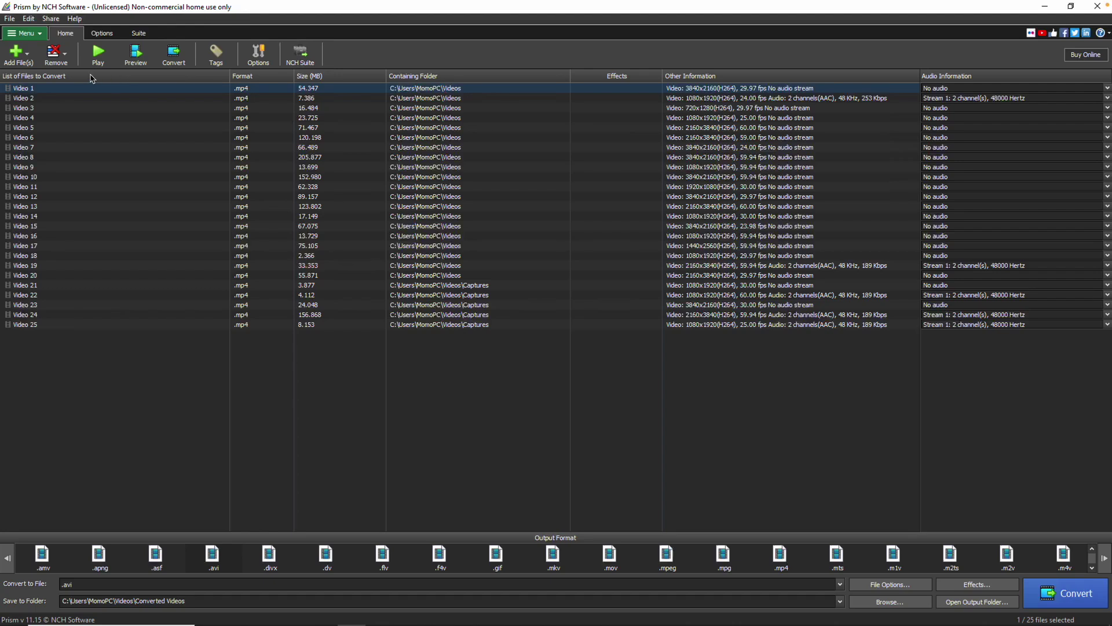
click(36, 62)
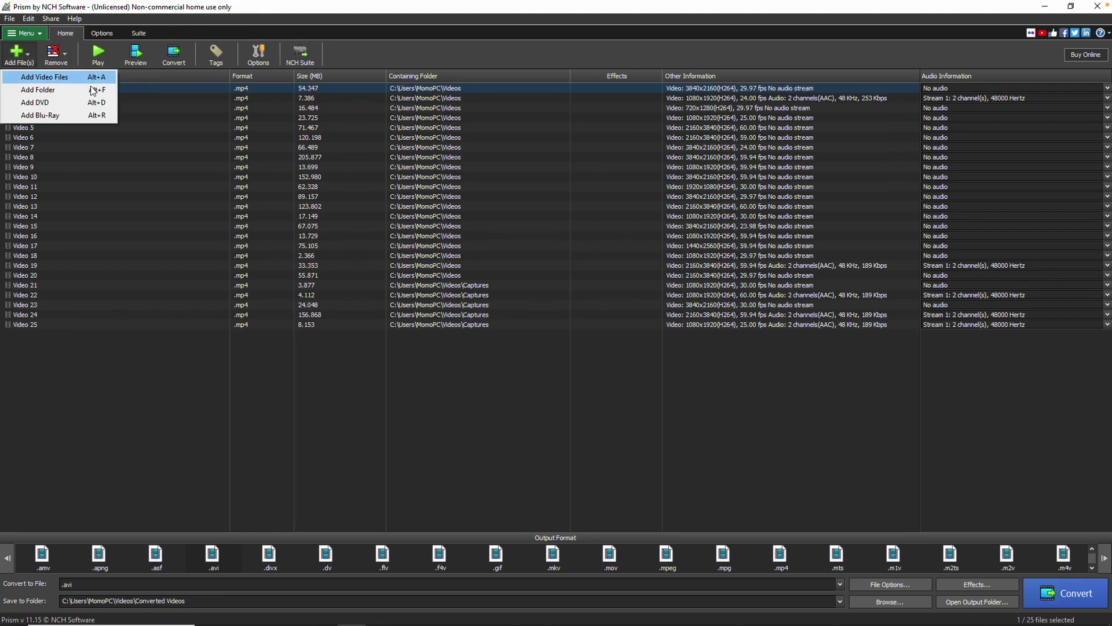
click(248, 32)
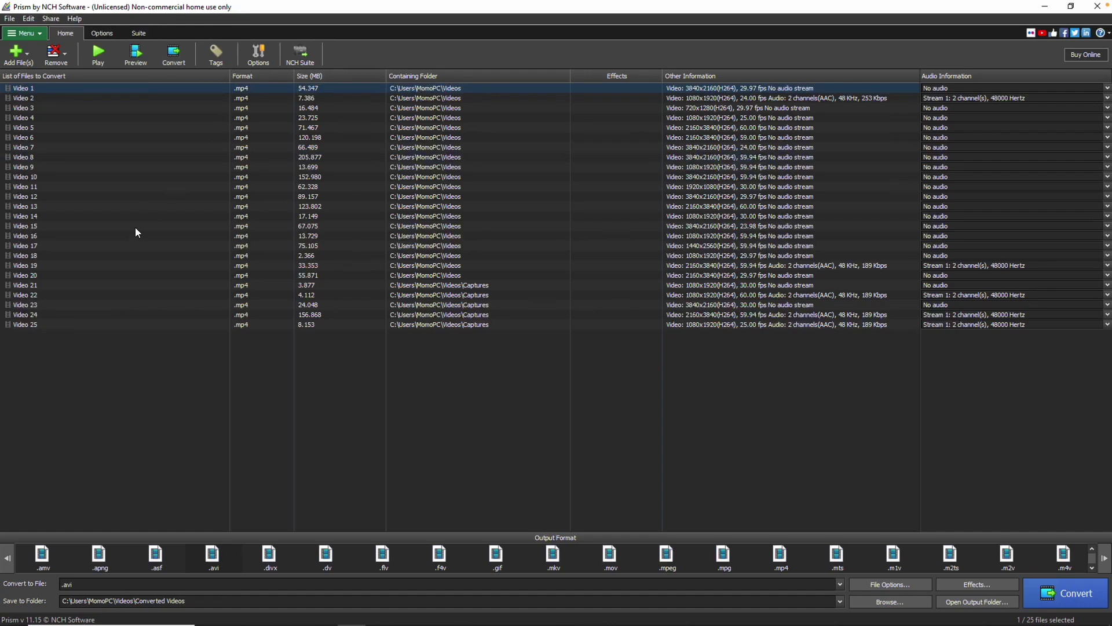
- Select Video 18, play its flower footage preview, then close the player
click(124, 253)
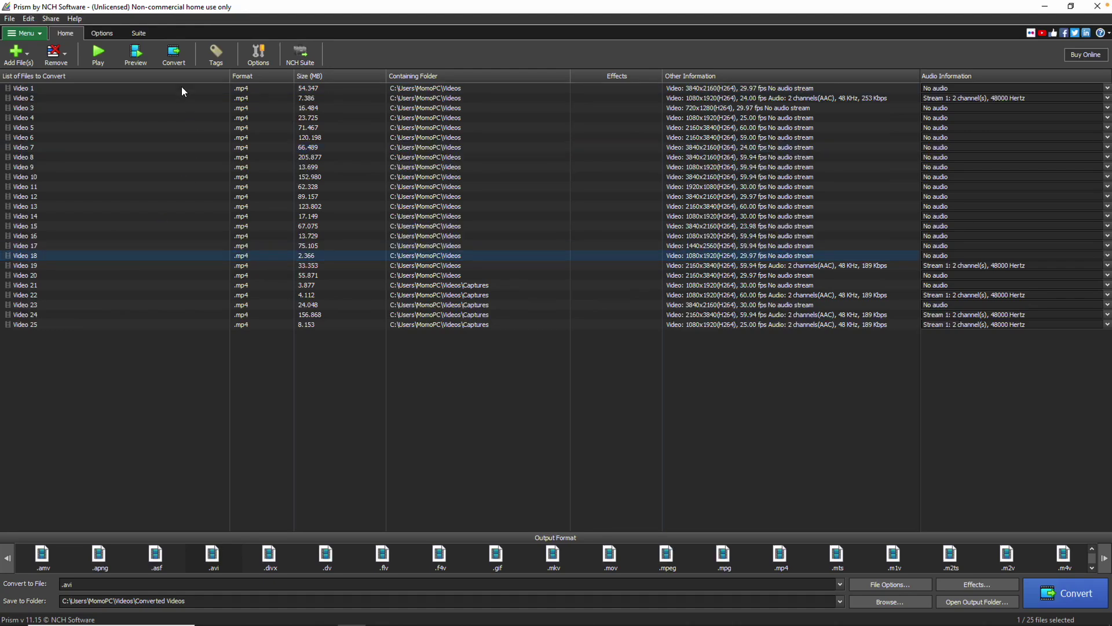
click(109, 61)
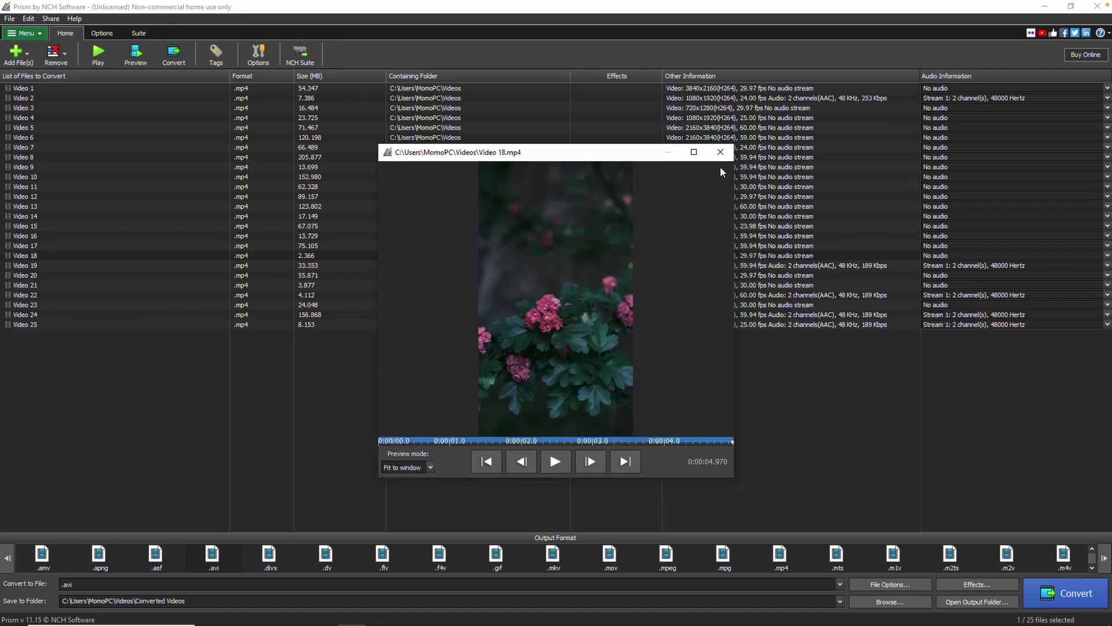
click(720, 152)
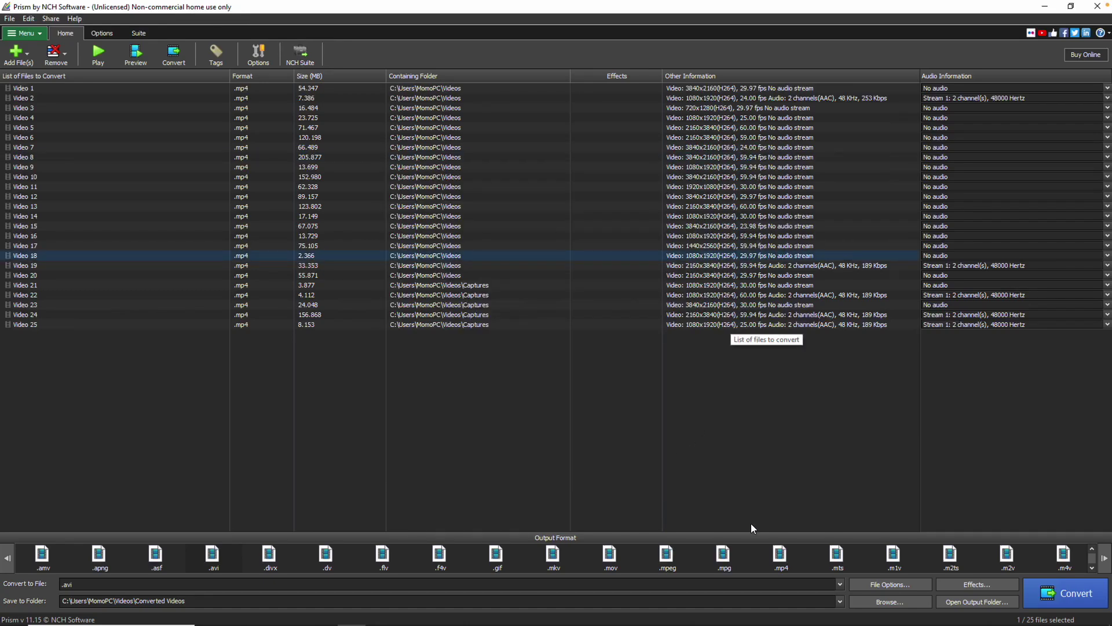
- Switch the output format from .avi to .mov, keeping default H264 encoding settings
click(832, 579)
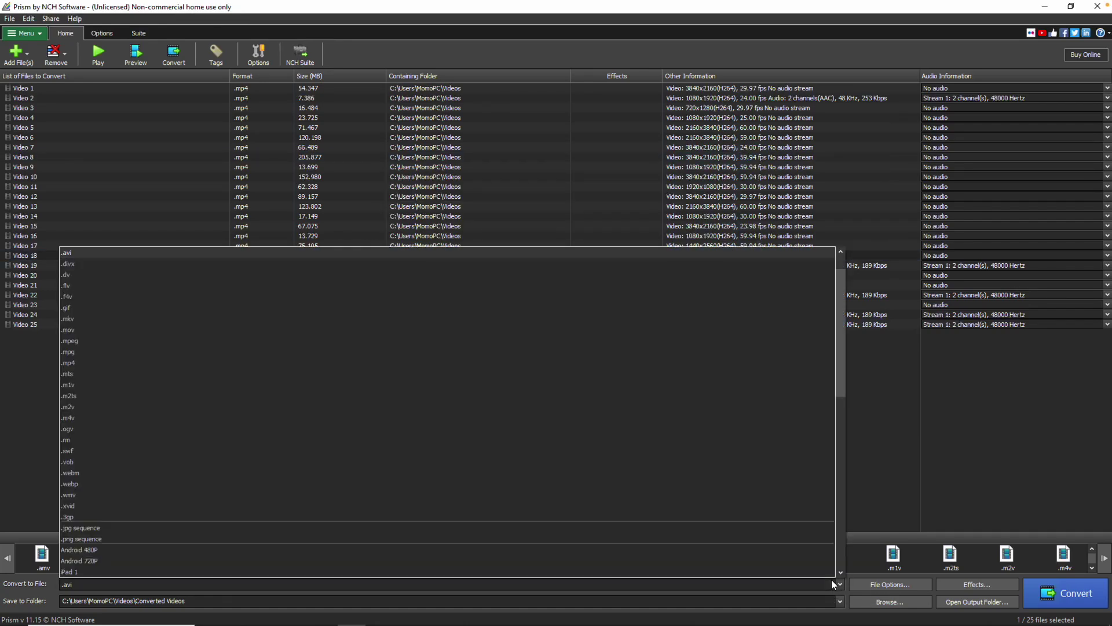
click(298, 329)
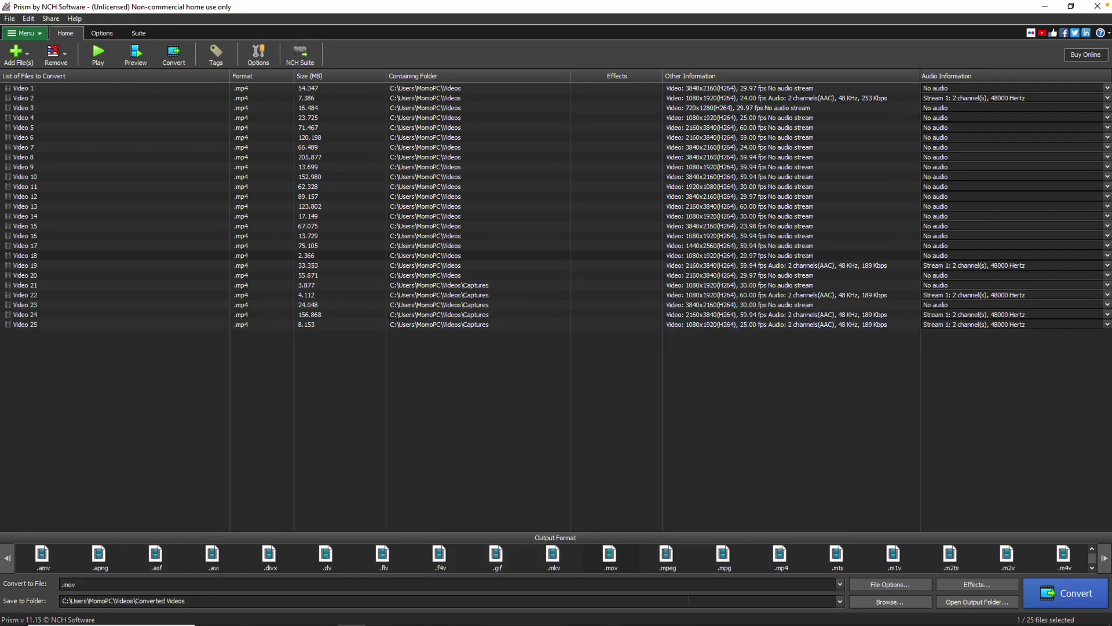
click(889, 584)
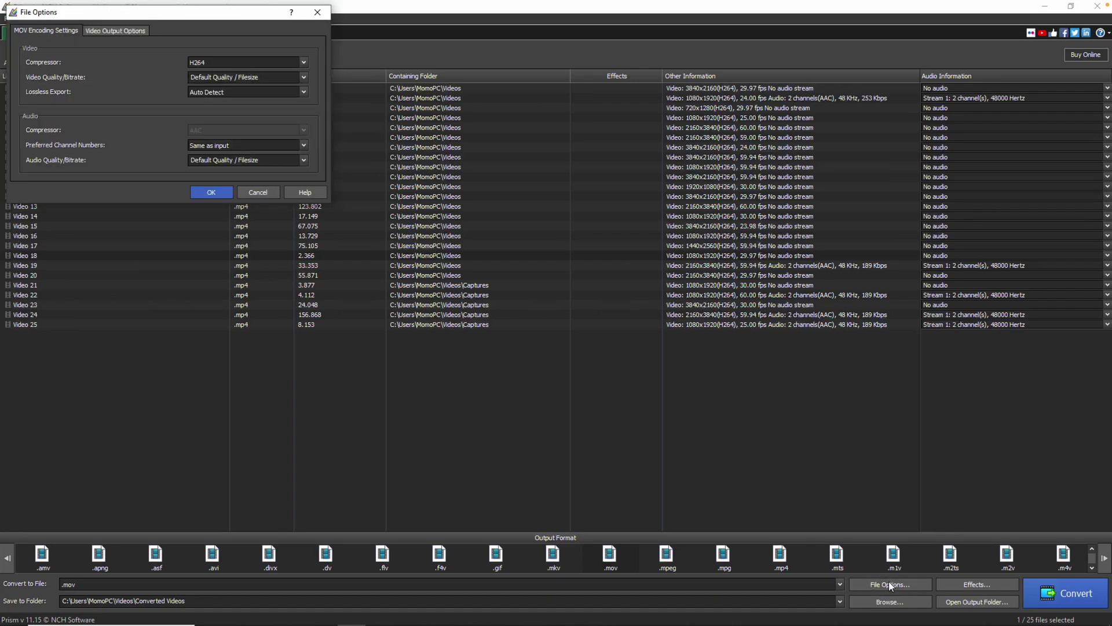
click(210, 192)
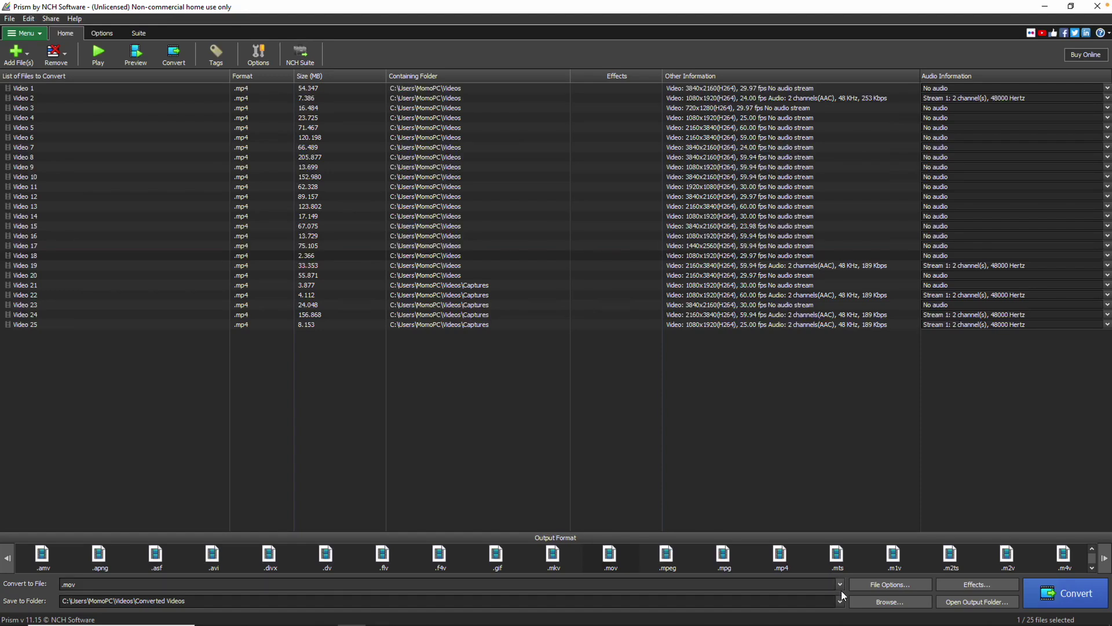
- Keep Videos > Converted Videos as the save-to folder for the output
click(123, 600)
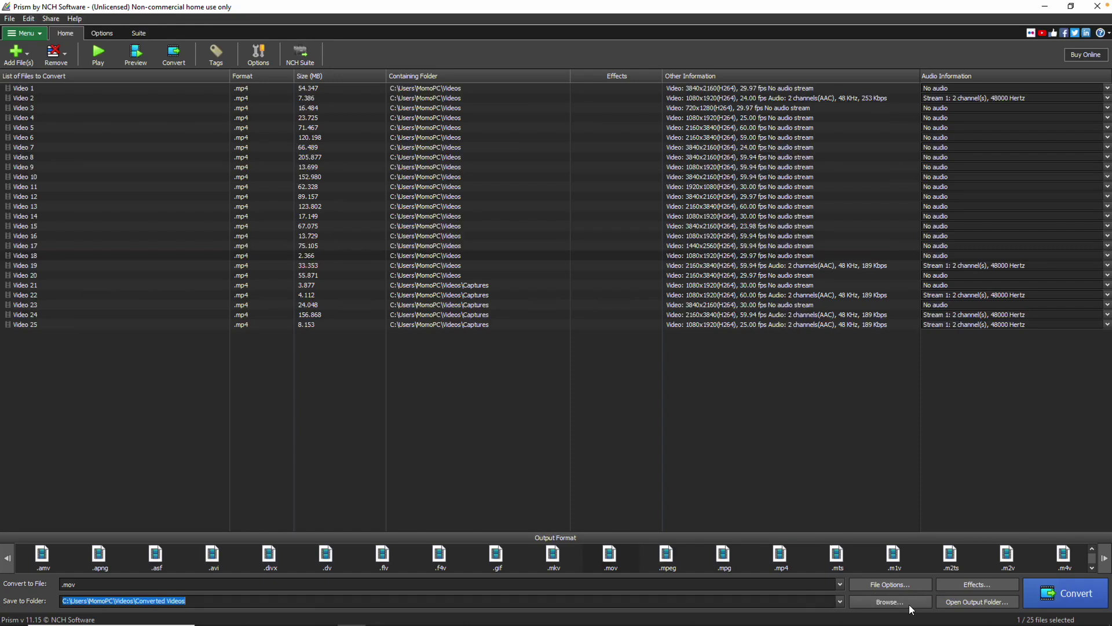
click(908, 604)
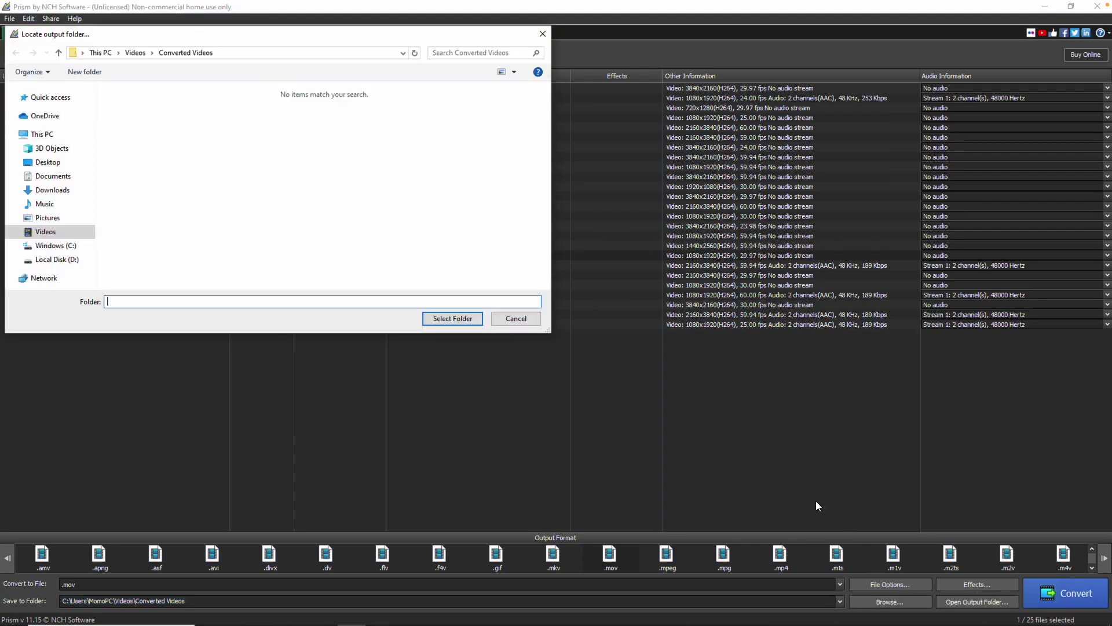
click(455, 321)
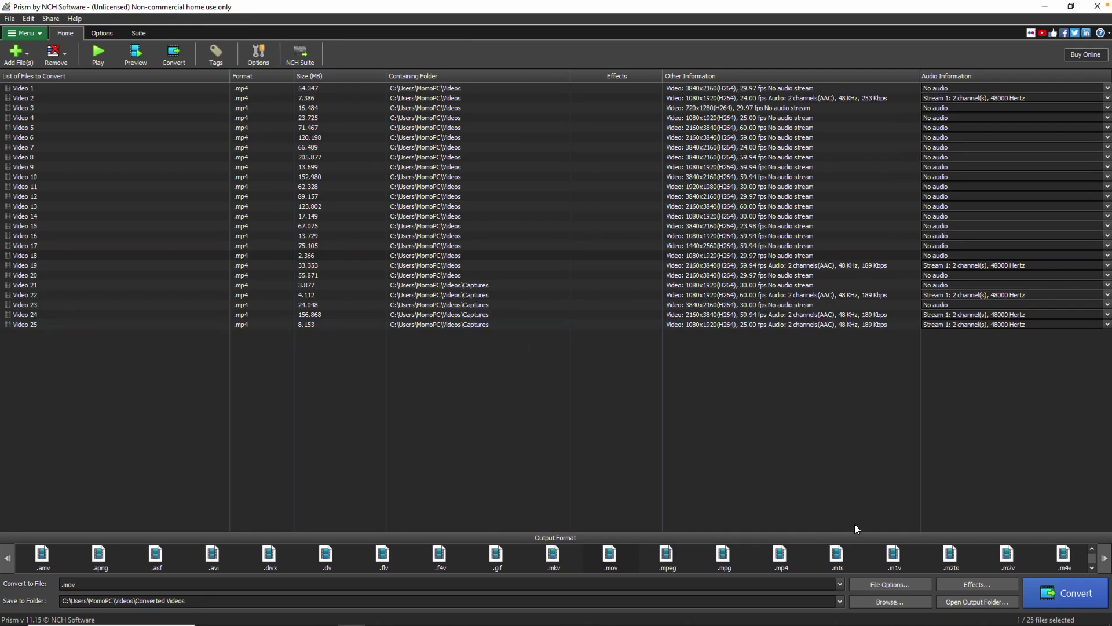
- Add the Auto Levels, Color Balance and Color Change effects to Video 18
click(969, 582)
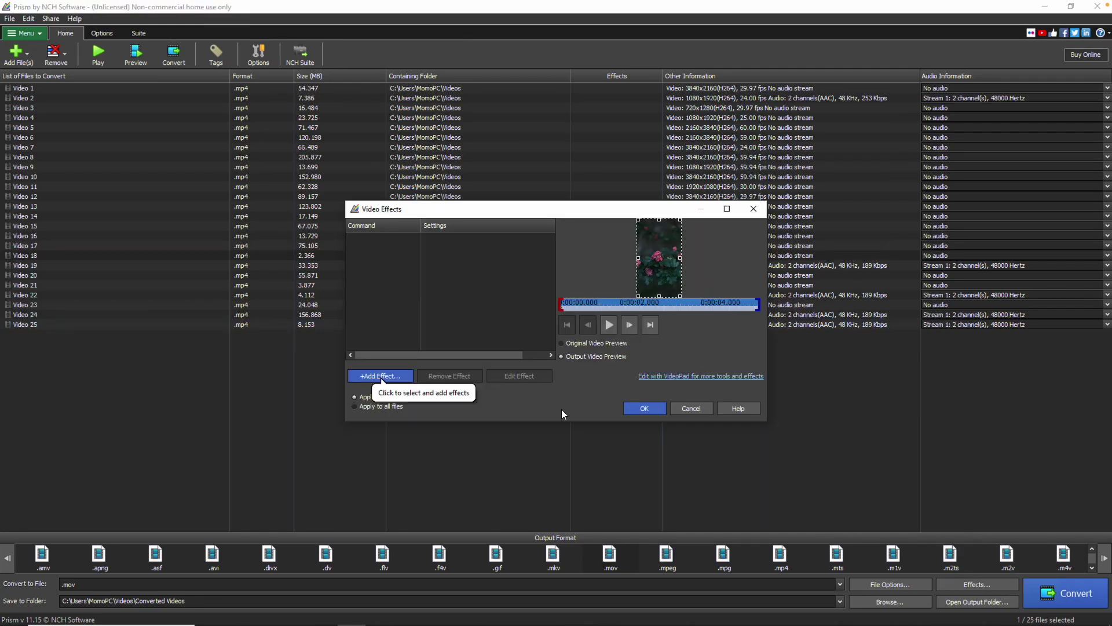
click(396, 375)
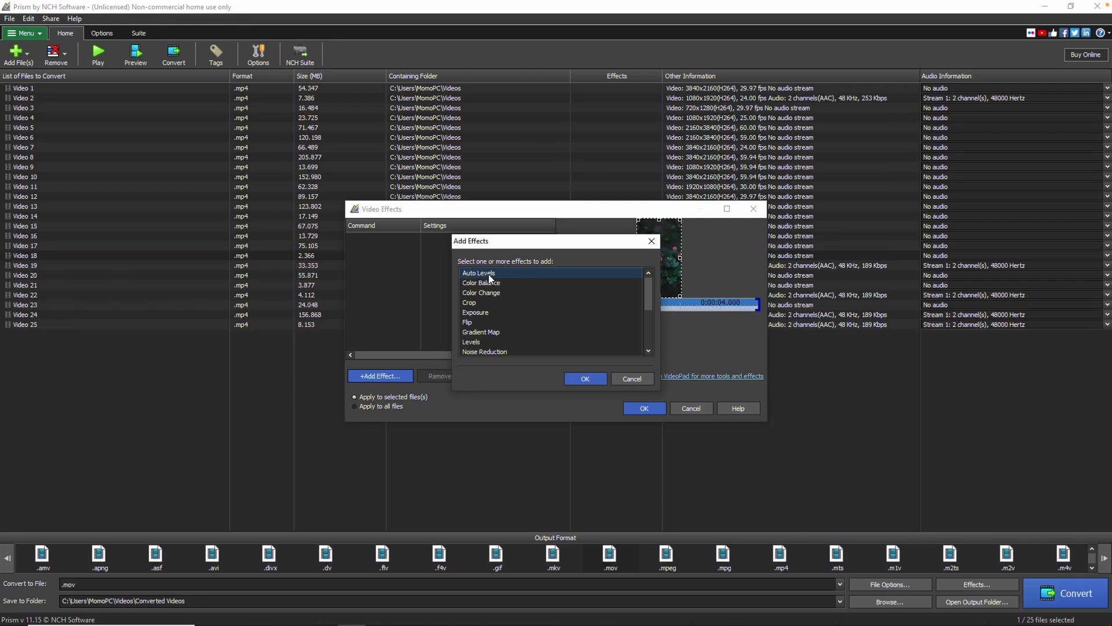
shift+click(505, 291)
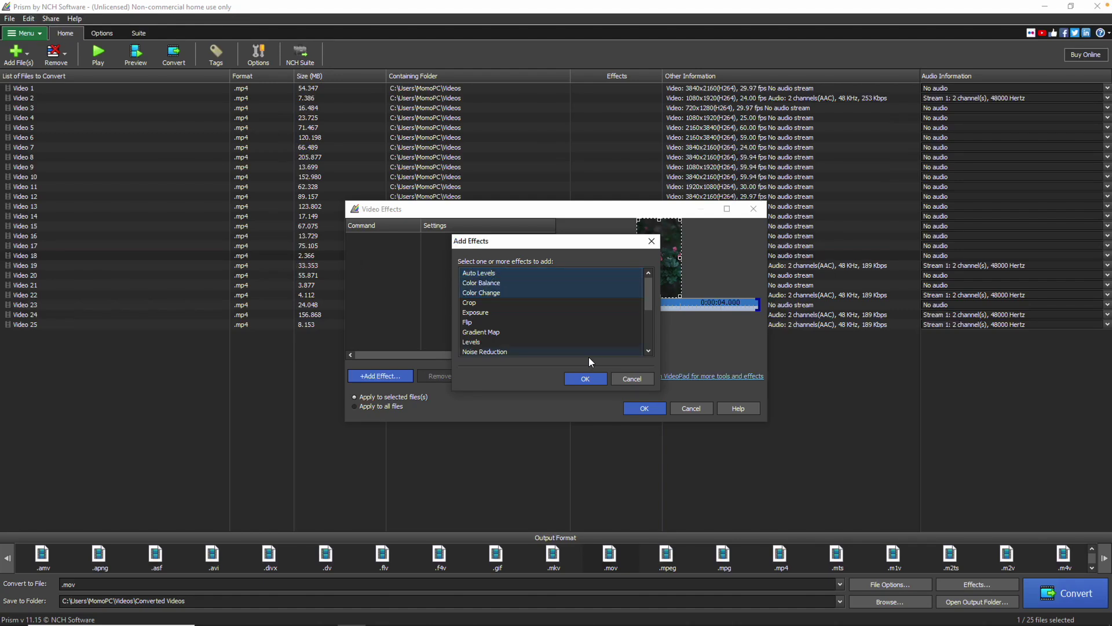
click(587, 379)
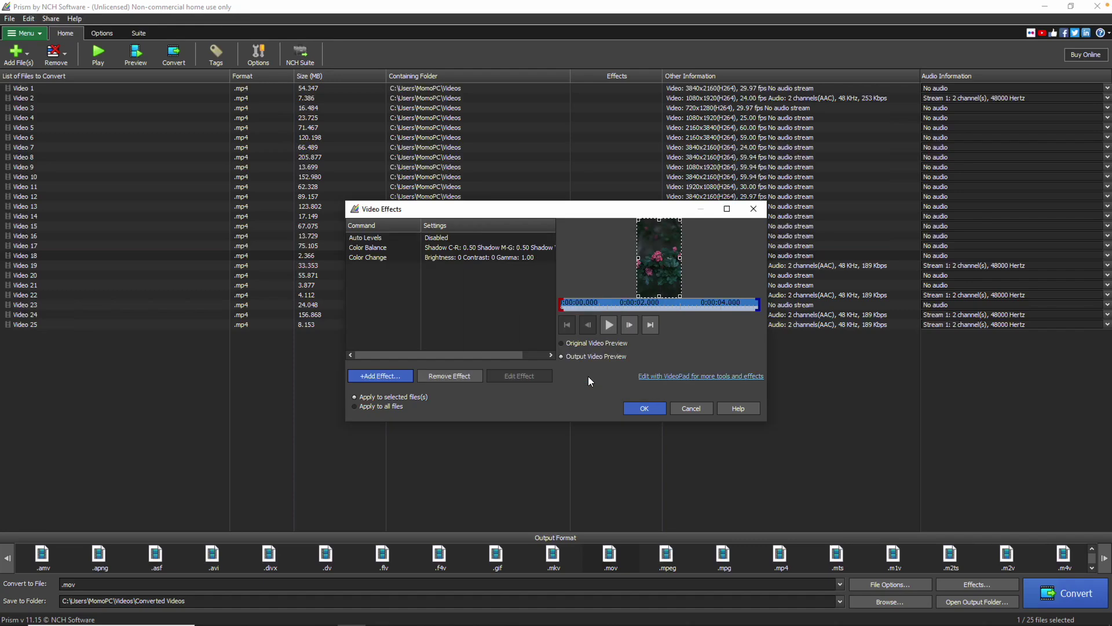
- Set the Color Balance shadows to C-R 0.70 and M-G 0.20
click(469, 247)
click(519, 376)
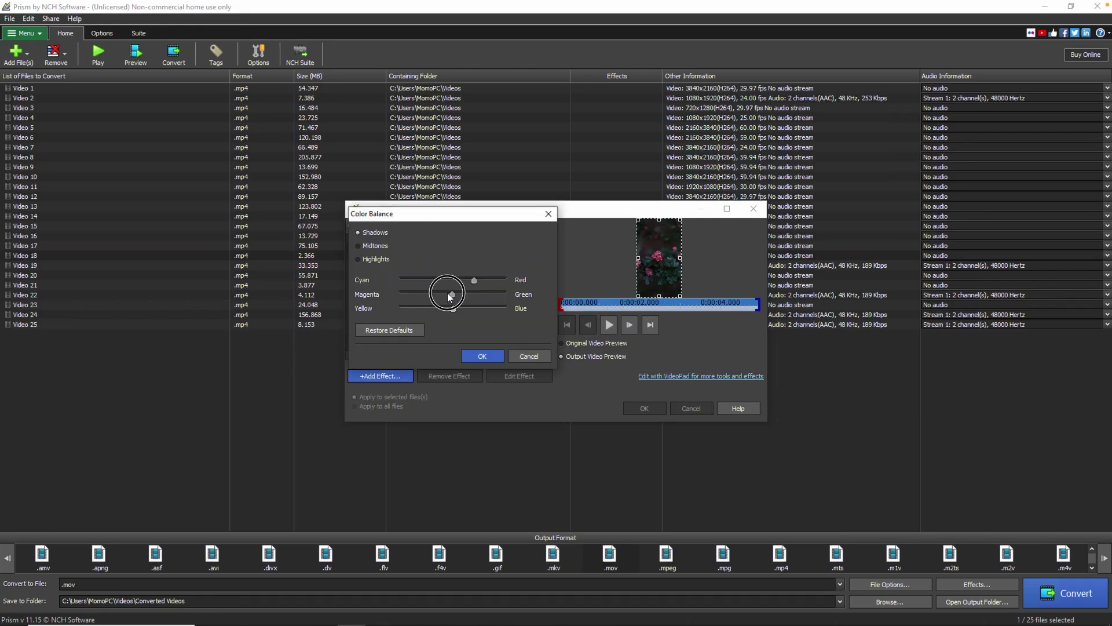
click(481, 355)
- Remove Auto Levels, preview the result, and confirm the effects
click(458, 238)
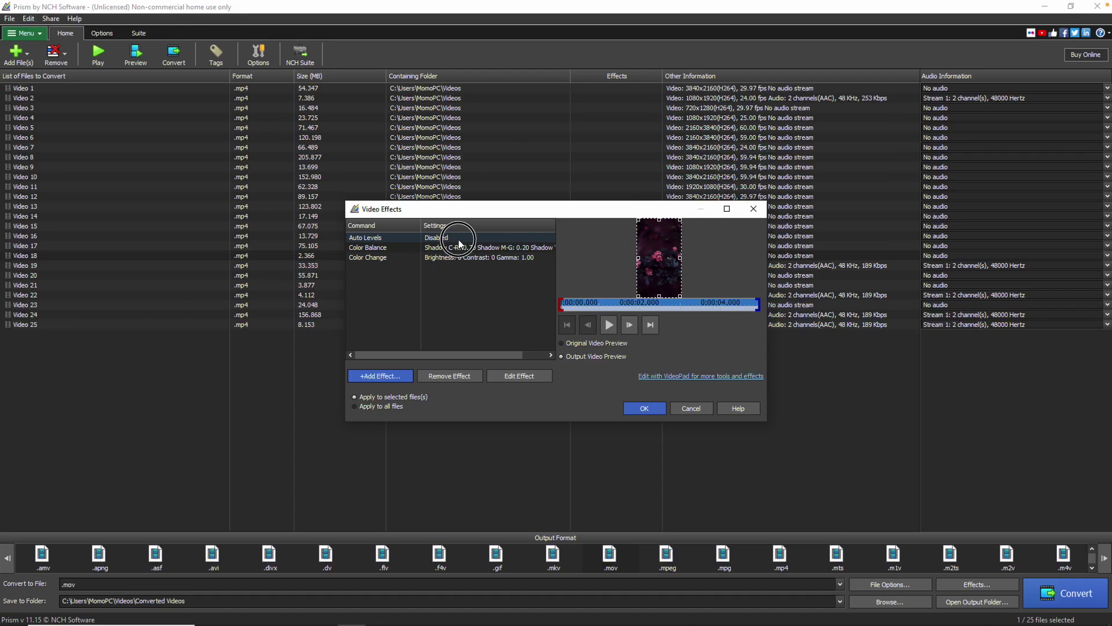
click(471, 378)
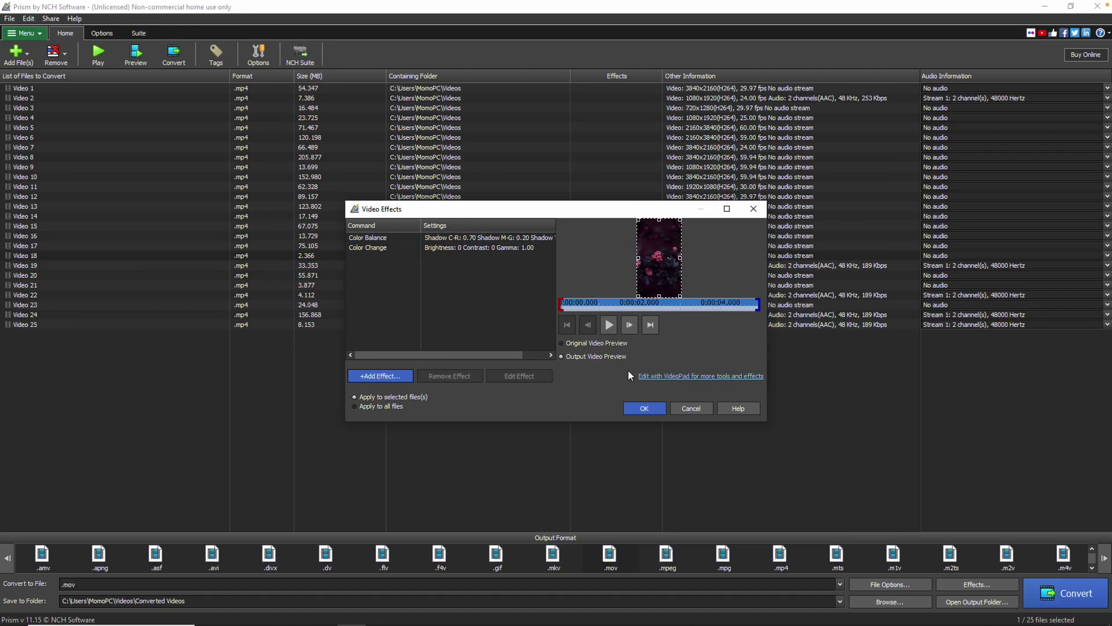
click(614, 330)
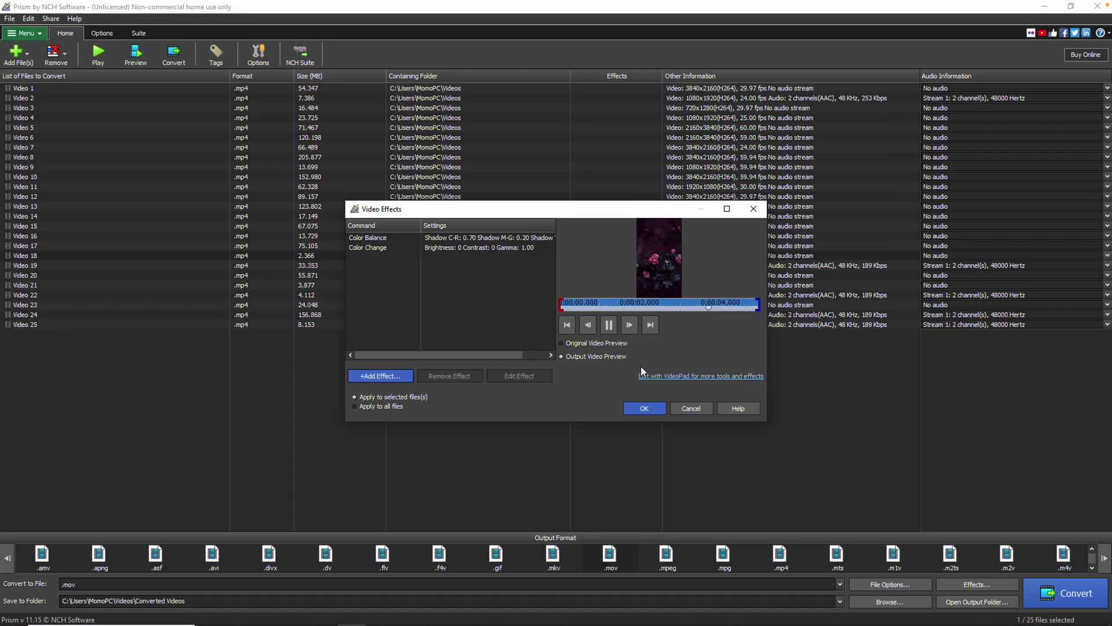
click(654, 408)
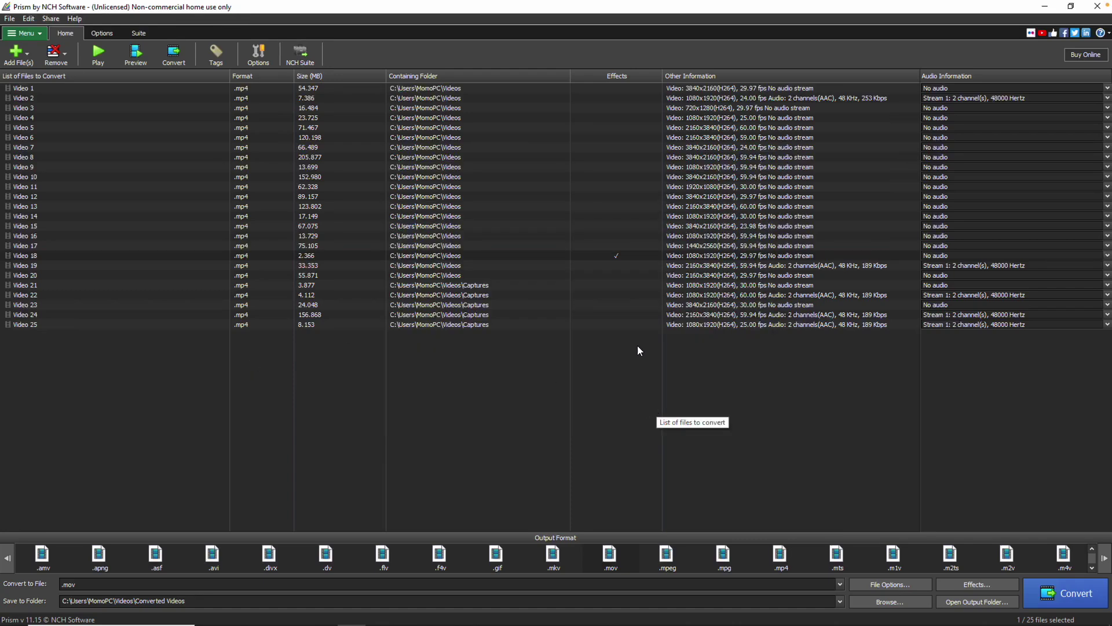
click(639, 257)
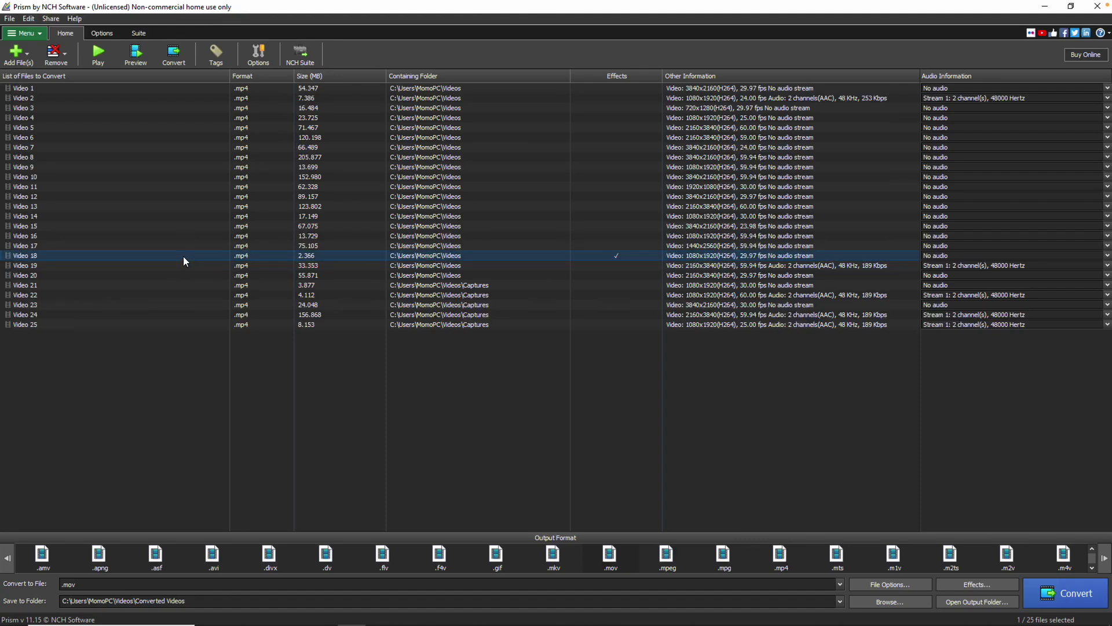
click(134, 58)
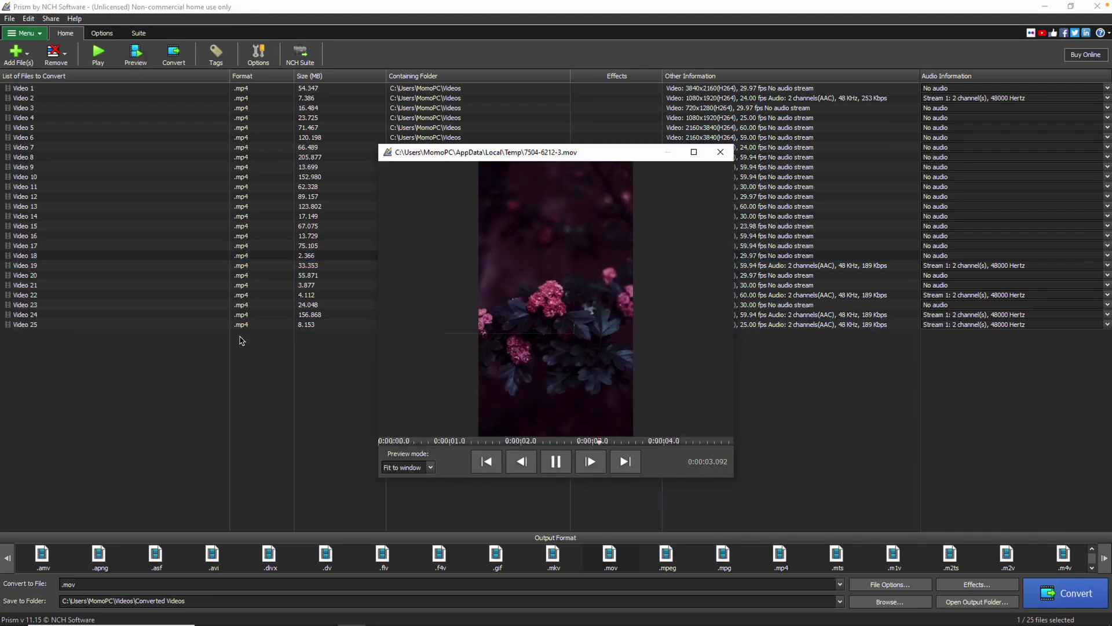
click(726, 155)
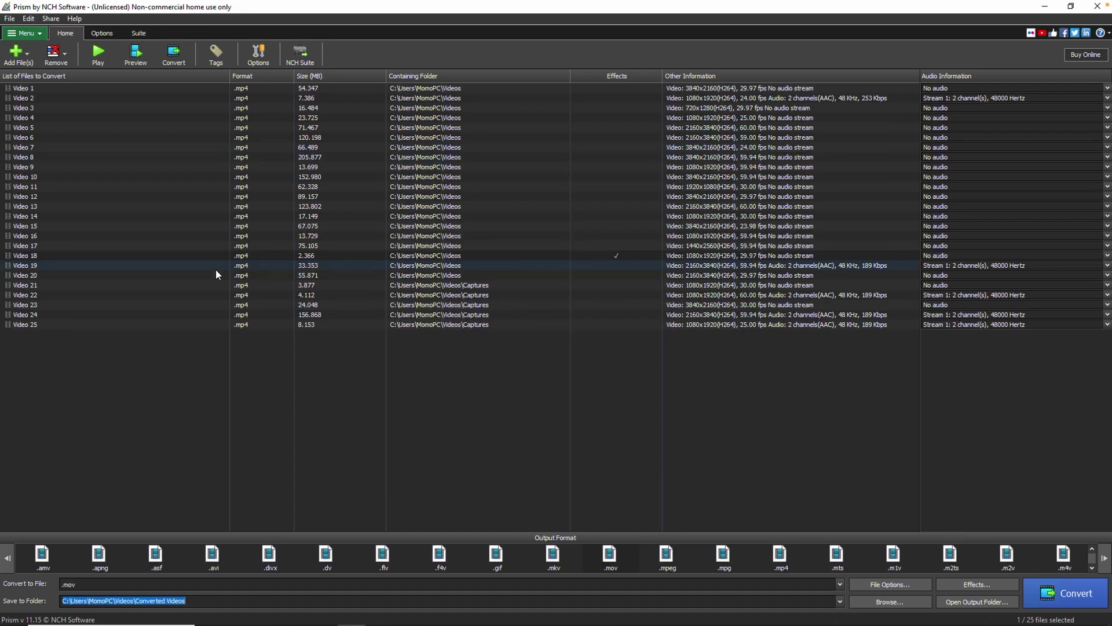
click(193, 255)
- Convert Video 18 to .mov into the Converted Videos folder
click(1094, 608)
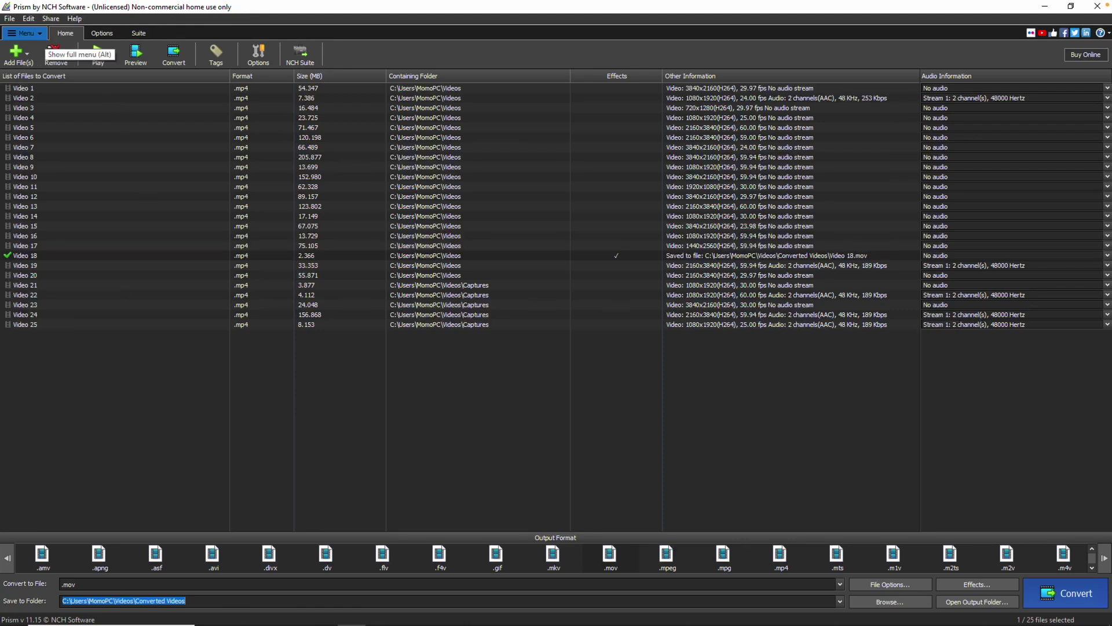
- Open the full program menu and browse the Edit, Share and Help submenus
click(40, 36)
mouse_move(91, 58)
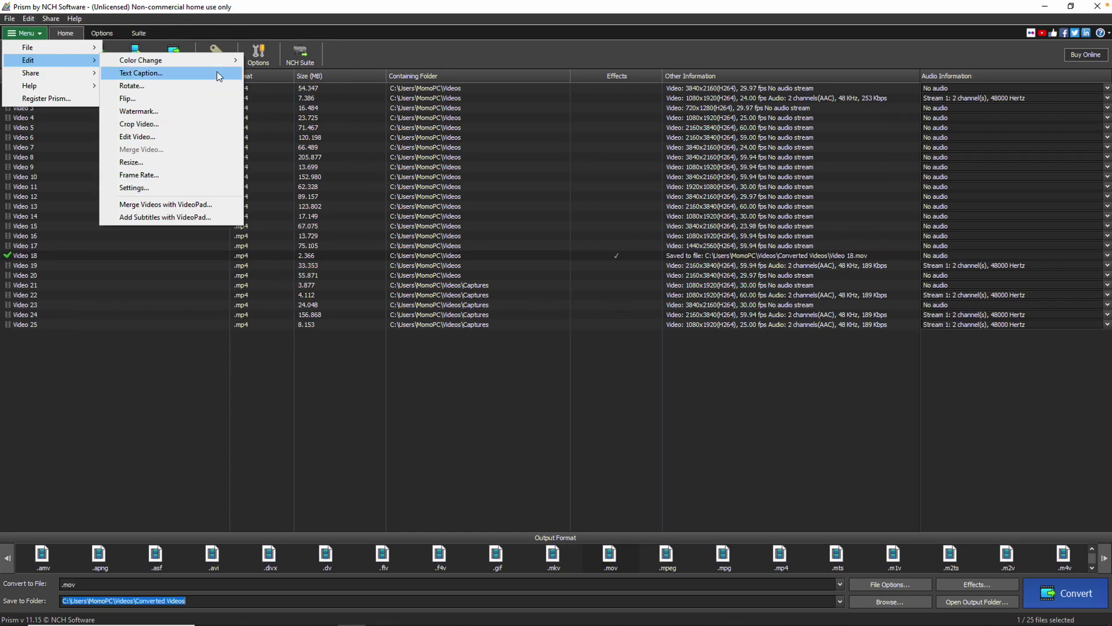
mouse_move(221, 61)
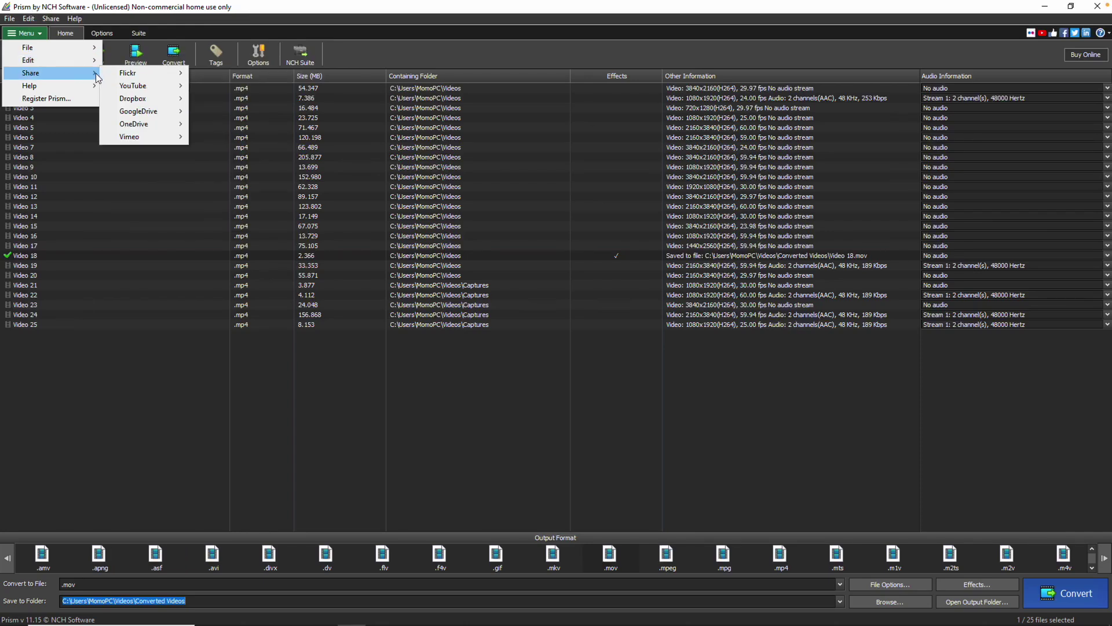
mouse_move(167, 86)
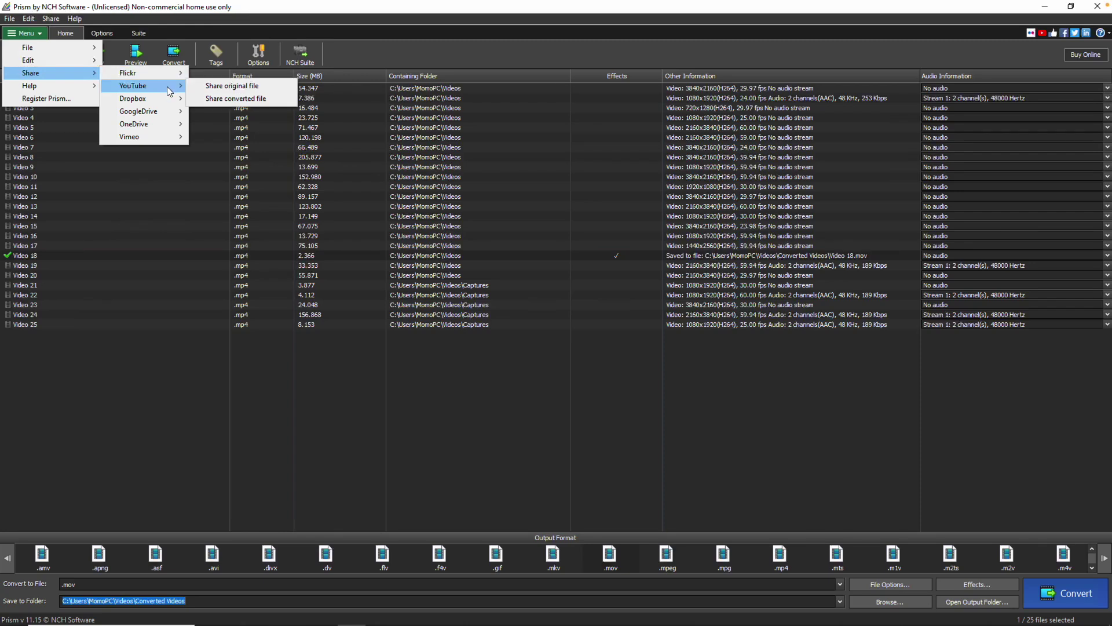
mouse_move(167, 112)
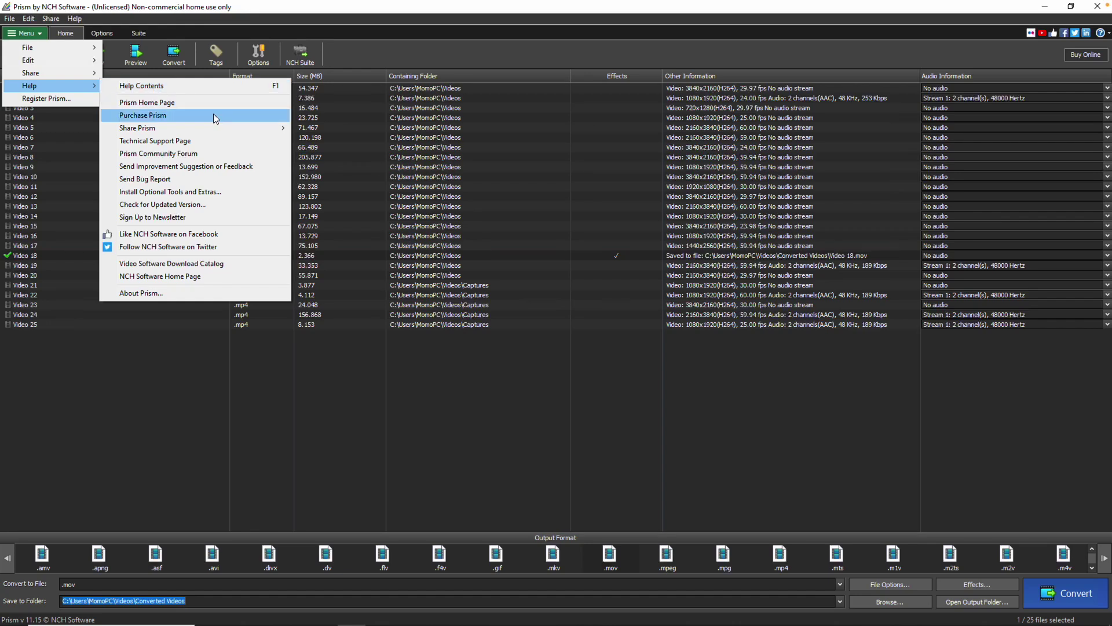
- Dismiss the menu and show the Suite tab listing VideoPad, ExpressBurn, Switch and PhotoPad
click(196, 35)
click(141, 33)
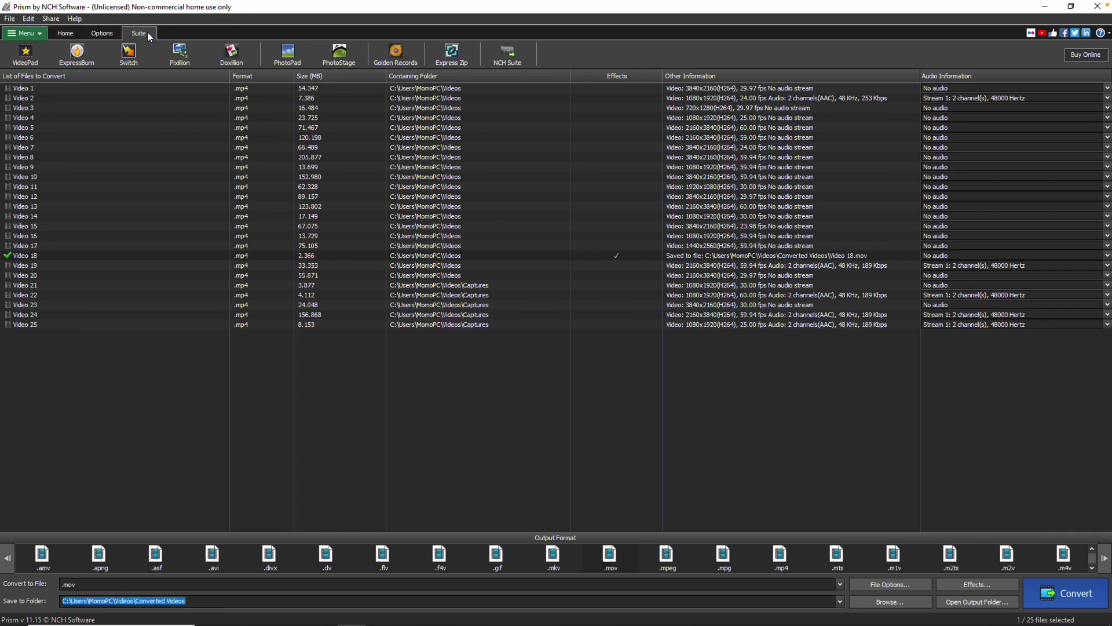